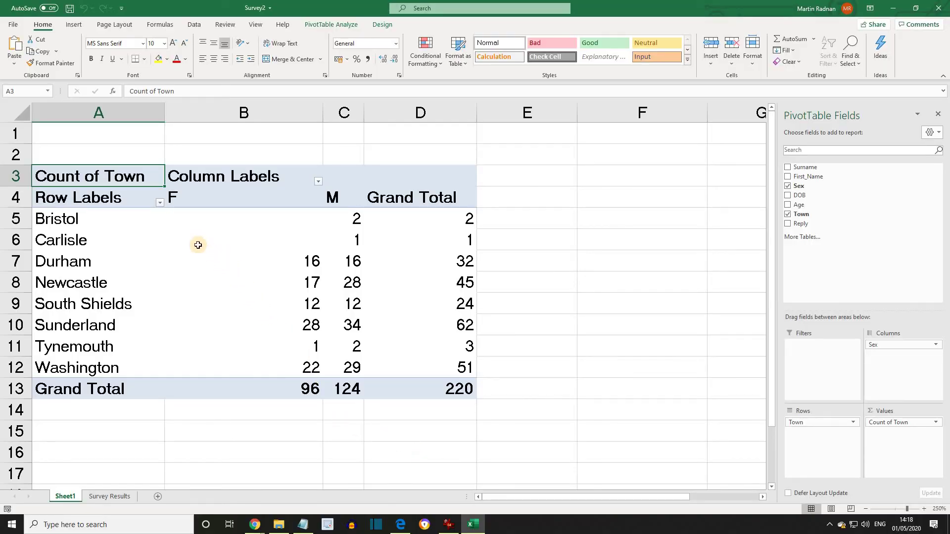
Look over the source data on the Survey Results sheet and return to the pivot table on Sheet1
mouse_move(169, 372)
left_click(113, 498)
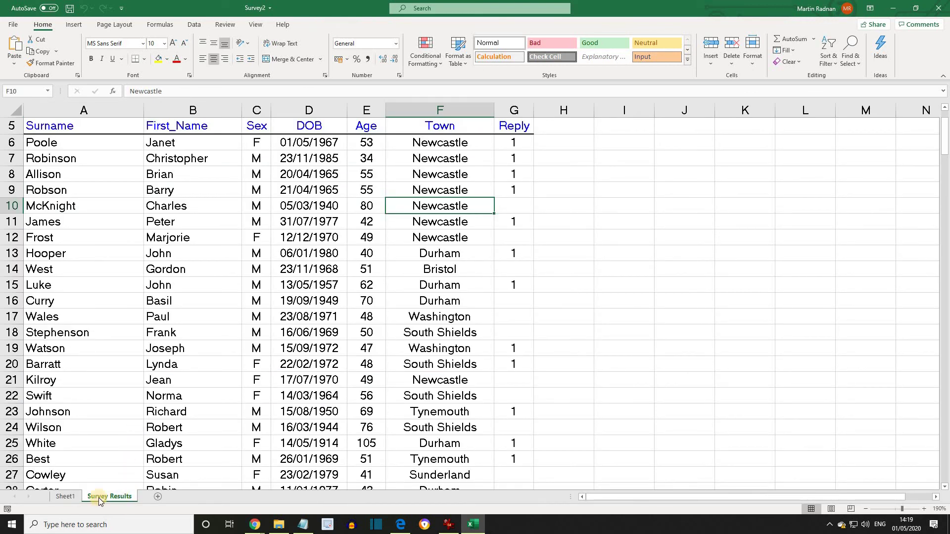
left_click(72, 498)
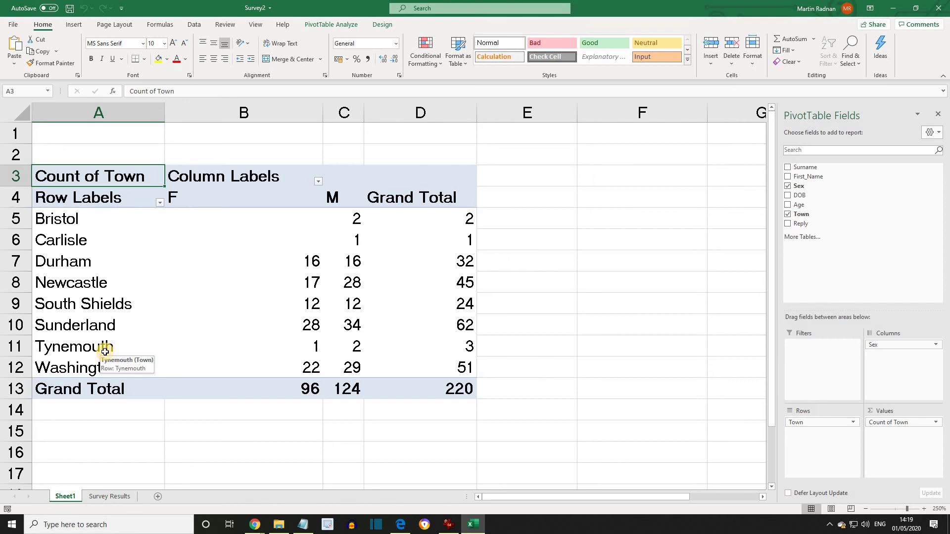
Sort the pivot table's towns by Grand Total, smallest to largest and then largest to smallest
left_click(460, 304)
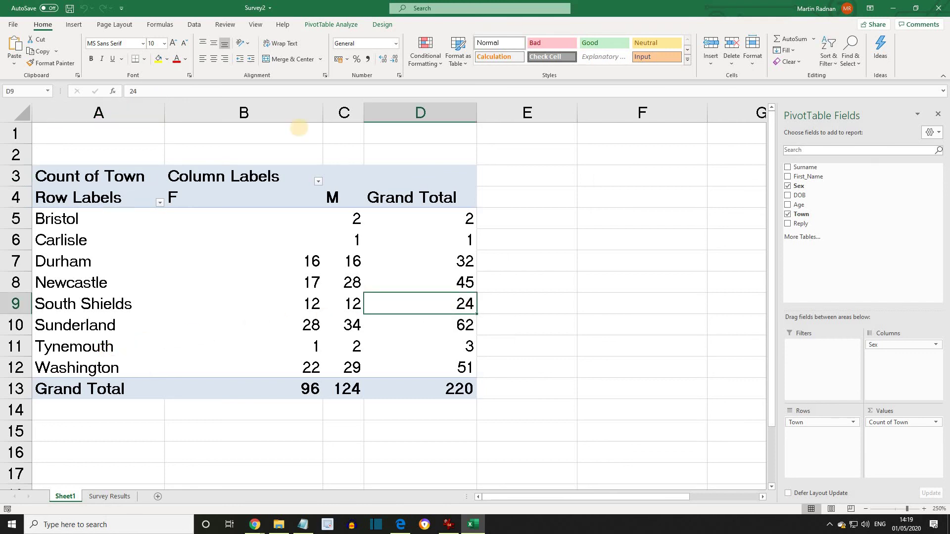
left_click(194, 28)
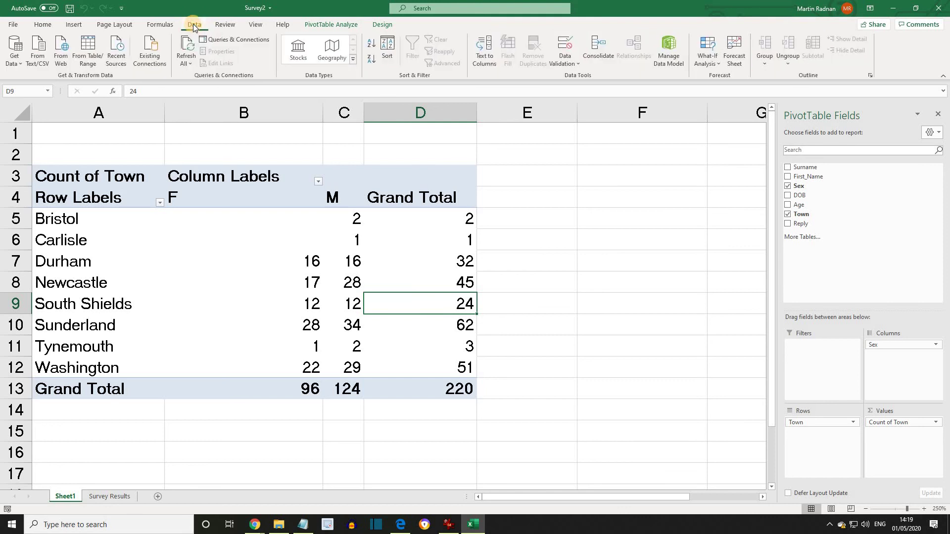
left_click(370, 43)
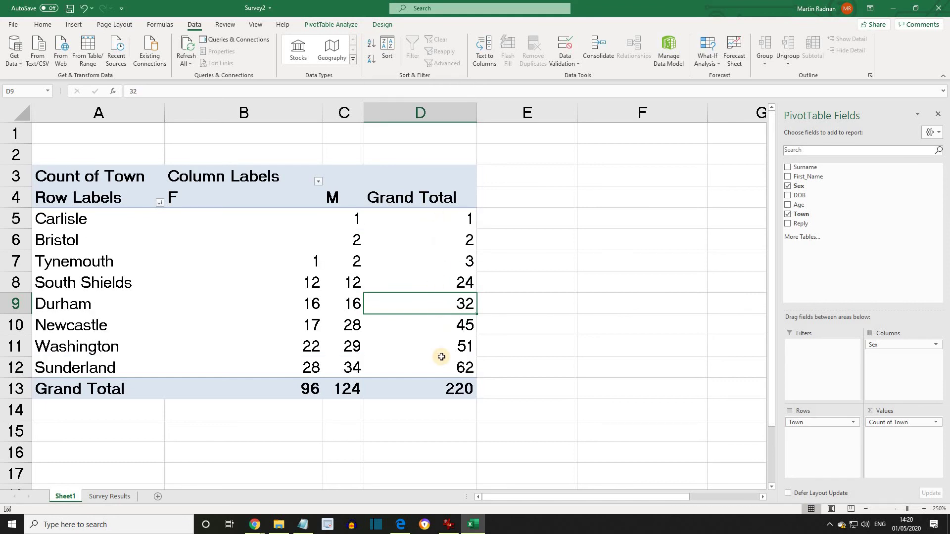
mouse_move(441, 373)
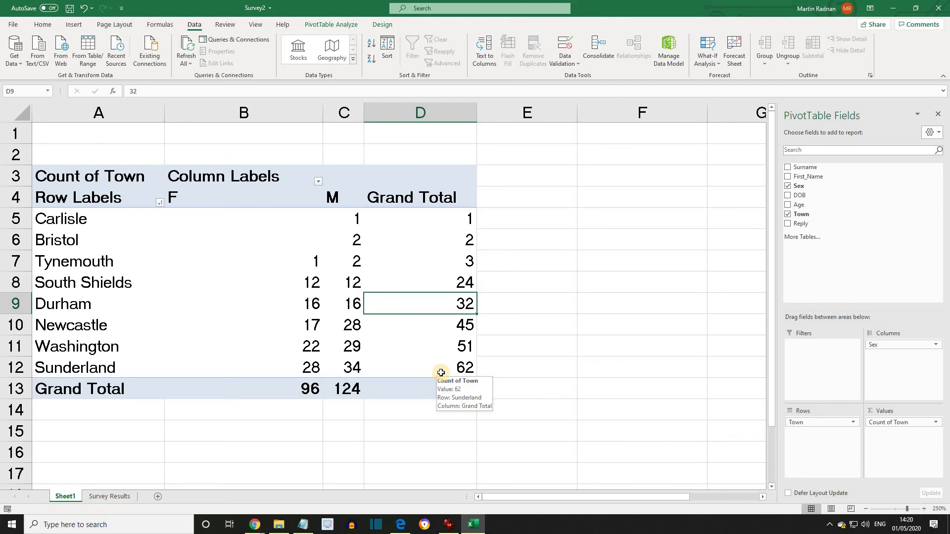
mouse_move(442, 339)
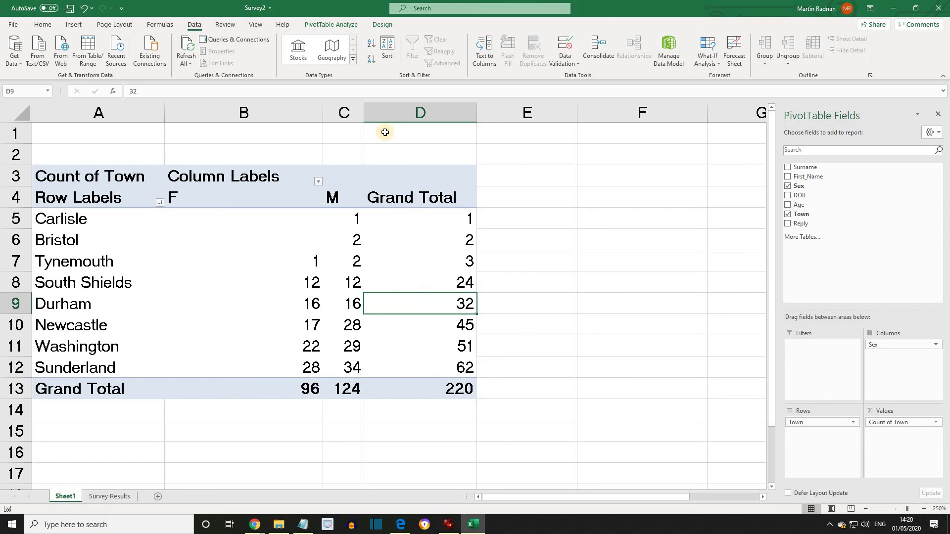
left_click(370, 60)
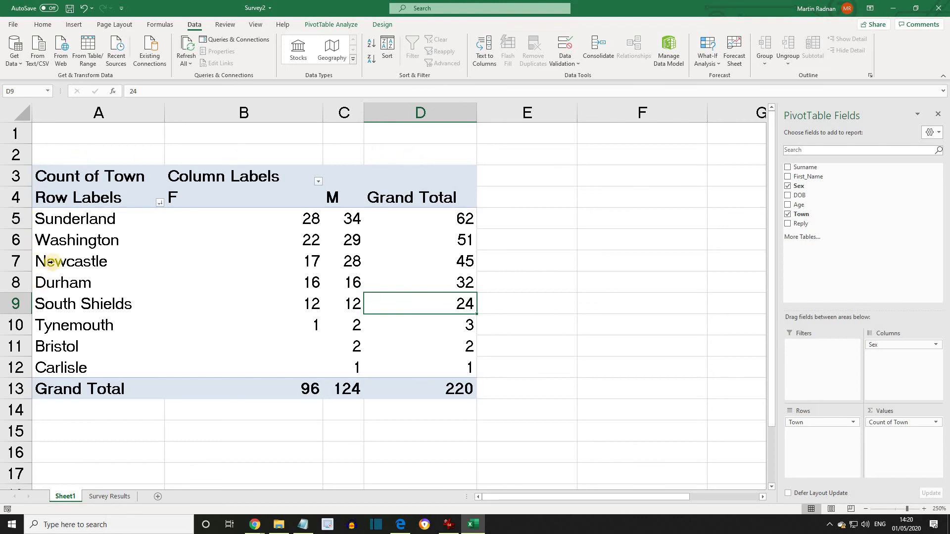
Sort the pivot table's town row labels alphabetically from A to Z
left_click(51, 262)
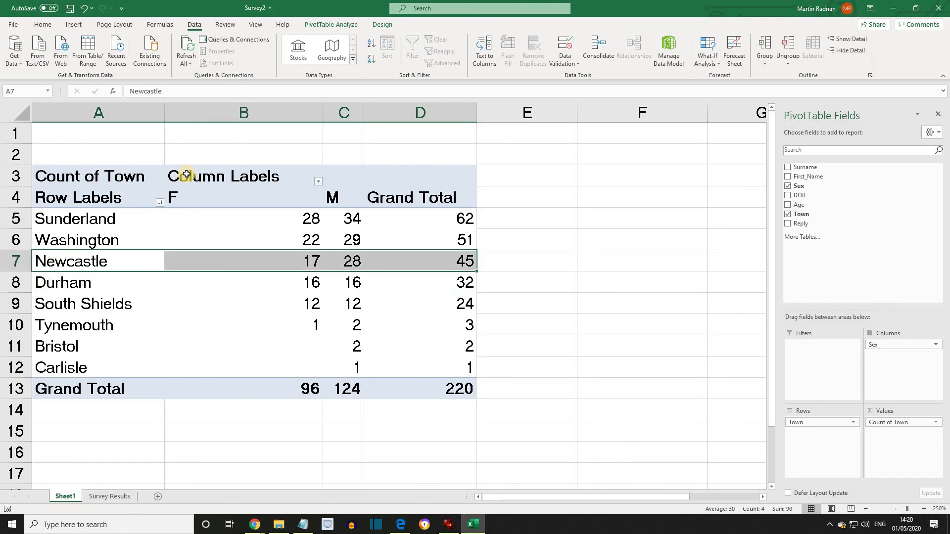
left_click(373, 44)
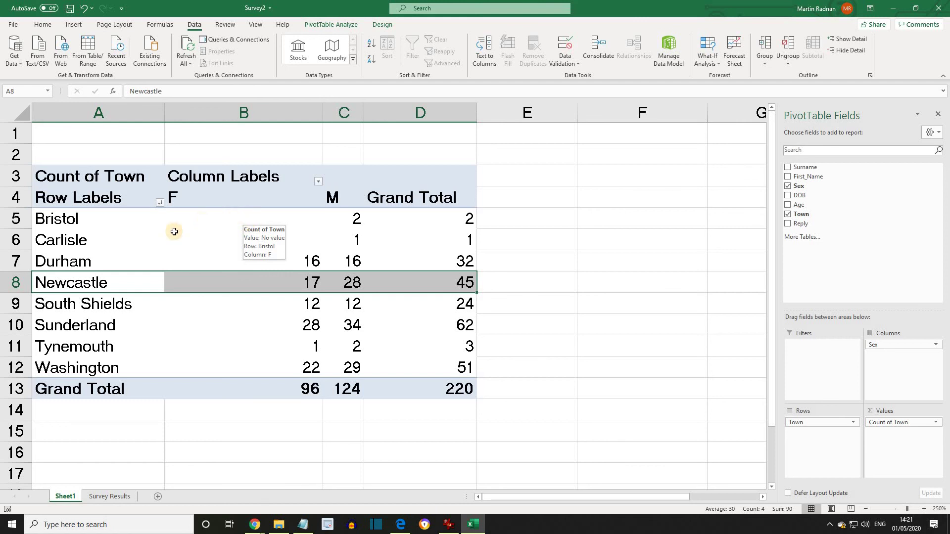
Group the Durham, Sunderland and Washington row labels together in the pivot table
left_click(69, 263)
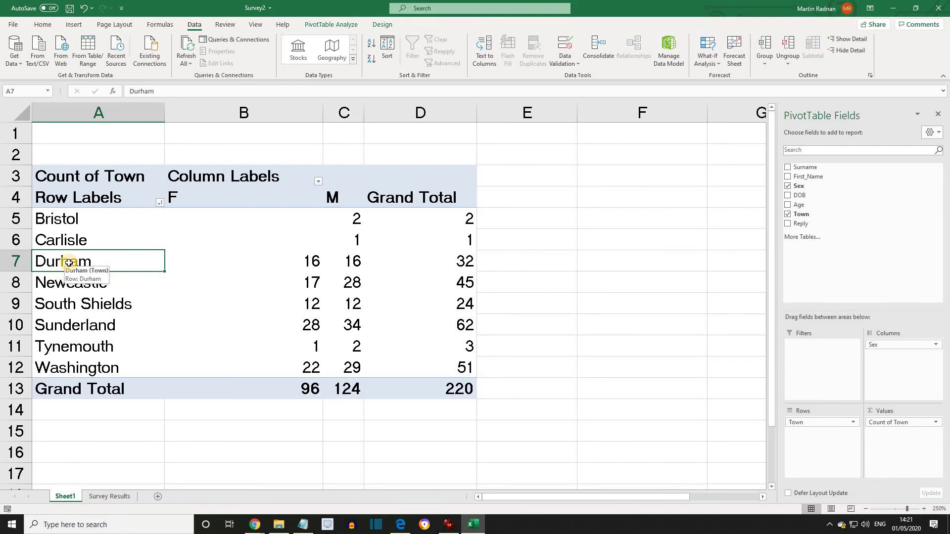
left_click(81, 325, "ctrl")
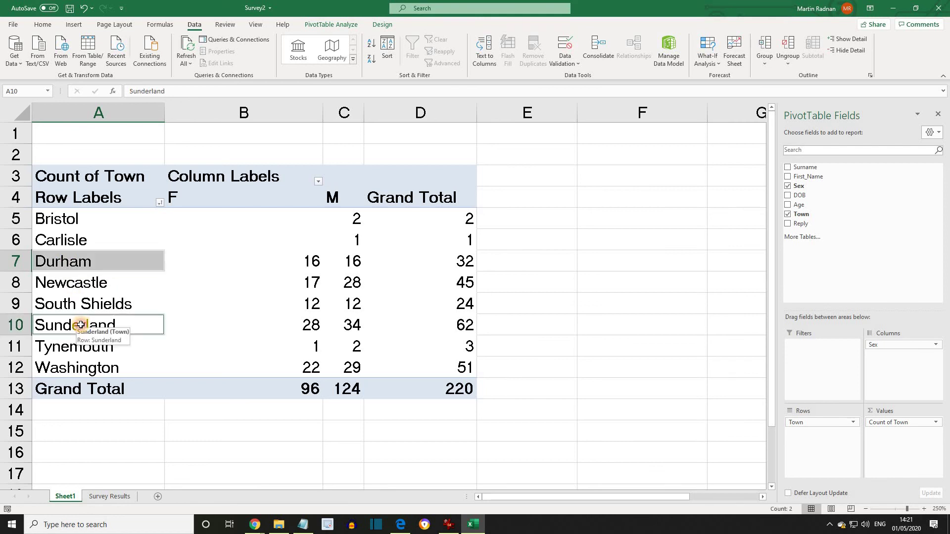
left_click(94, 371, "ctrl")
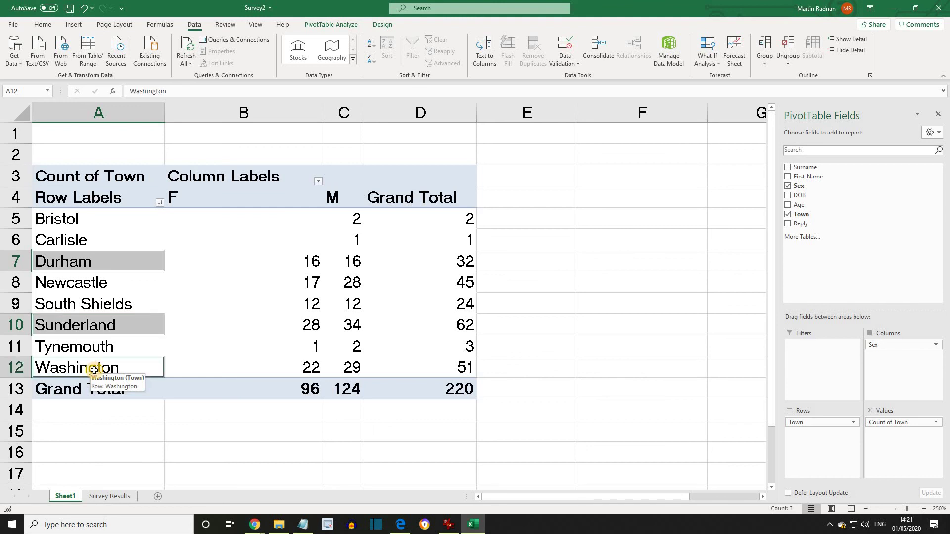
left_click(339, 25)
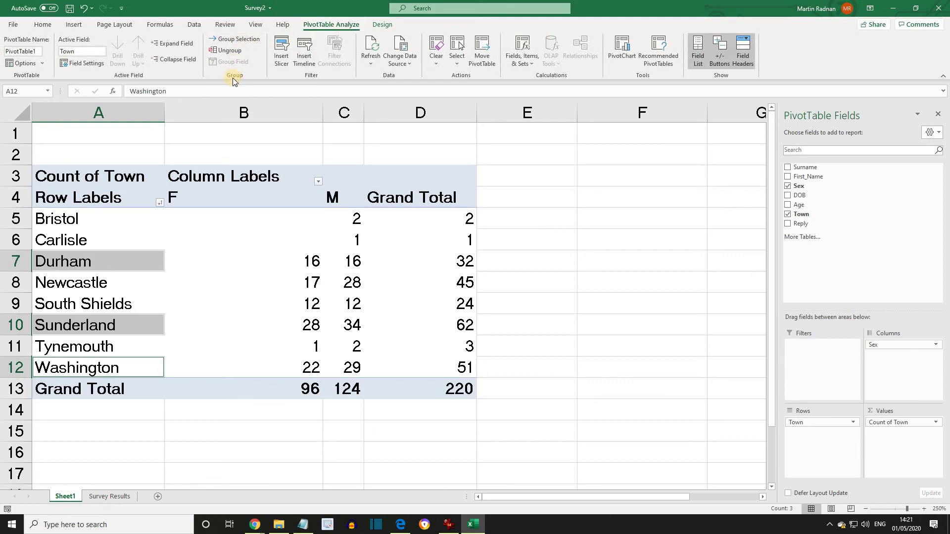
left_click(233, 41)
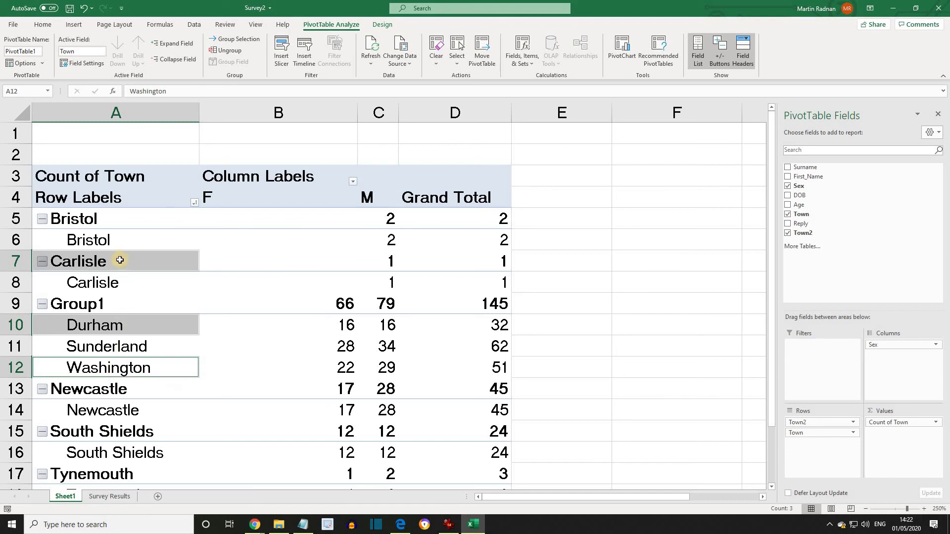
scroll(195, 378, "down", 2)
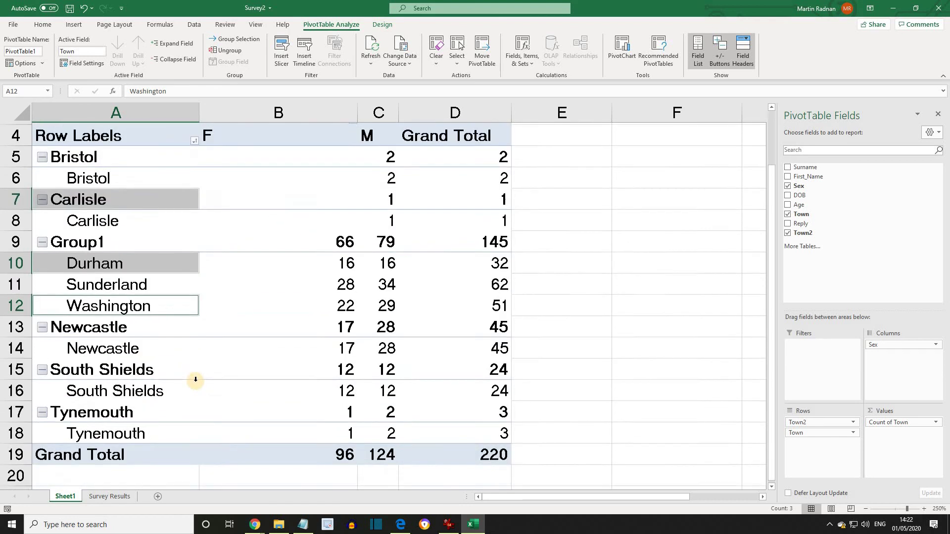
scroll(196, 377, "up", 2)
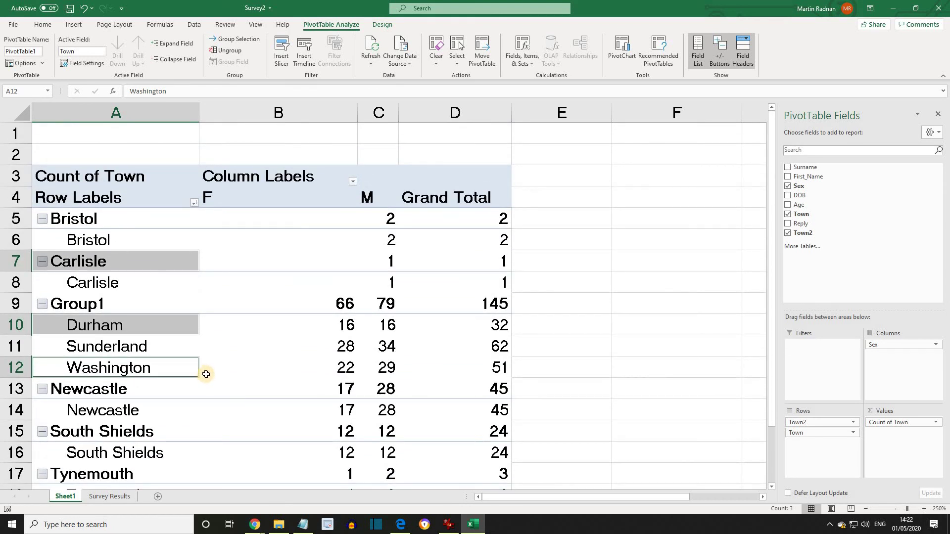
Rename the group containing Durham, Sunderland and Washington as Wearside
left_click(106, 303)
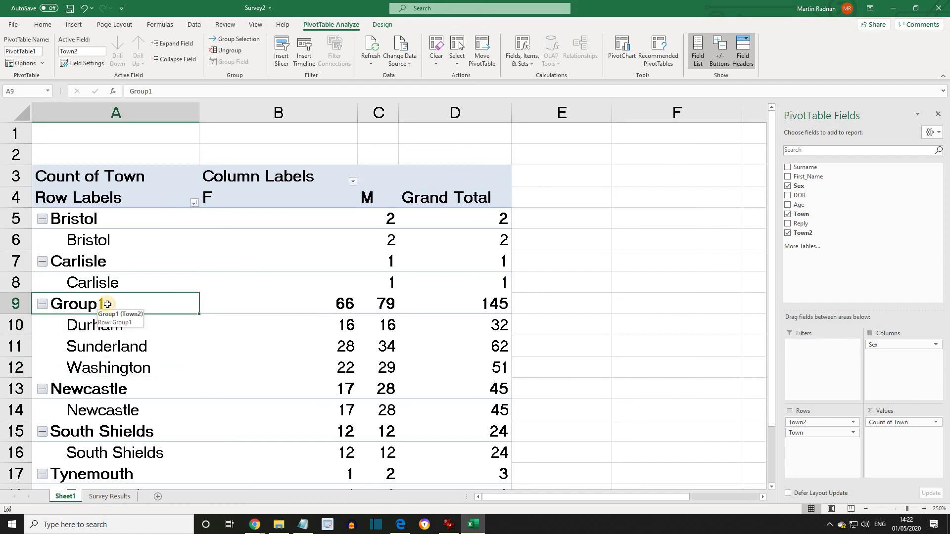
type("Wear")
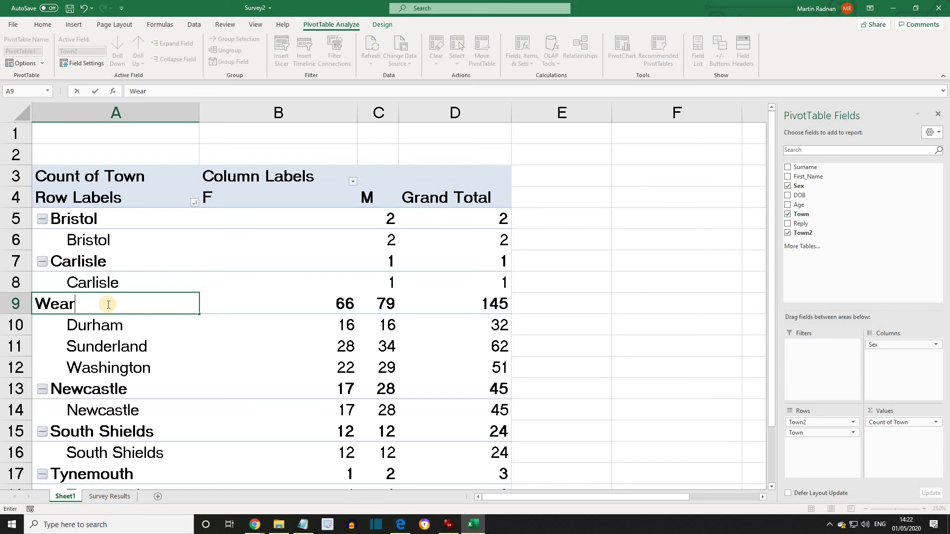
type("side")
key("Return")
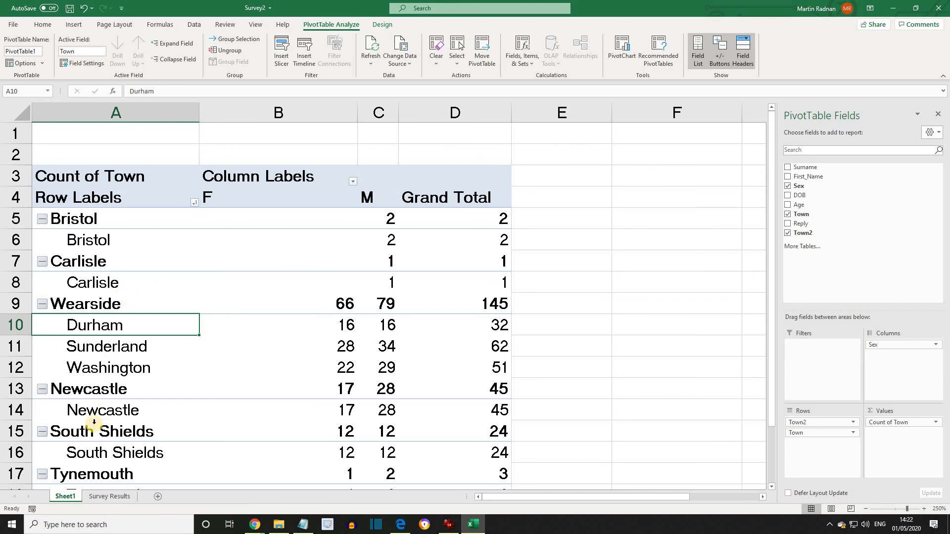
Group the Newcastle, South Shields and Tynemouth row labels together in the pivot table
left_click(86, 392)
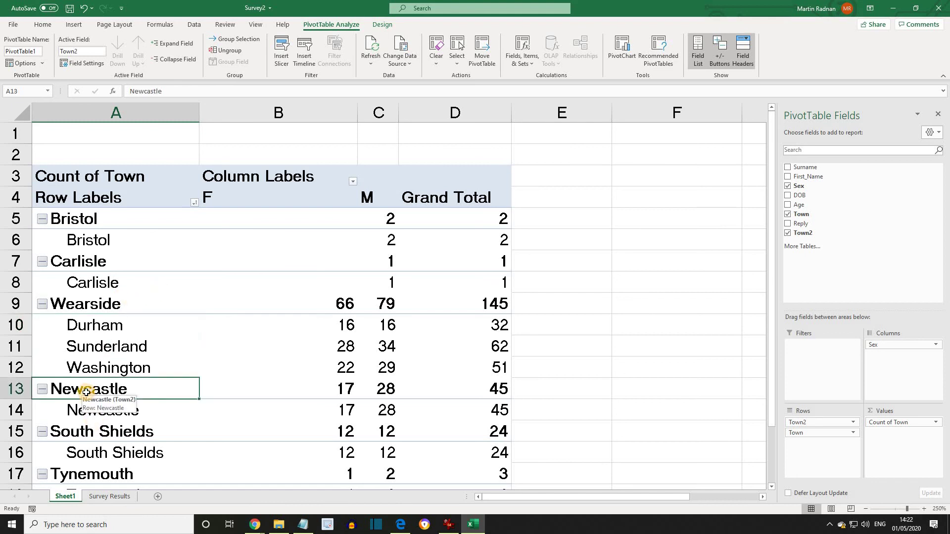
left_click(92, 434, "ctrl")
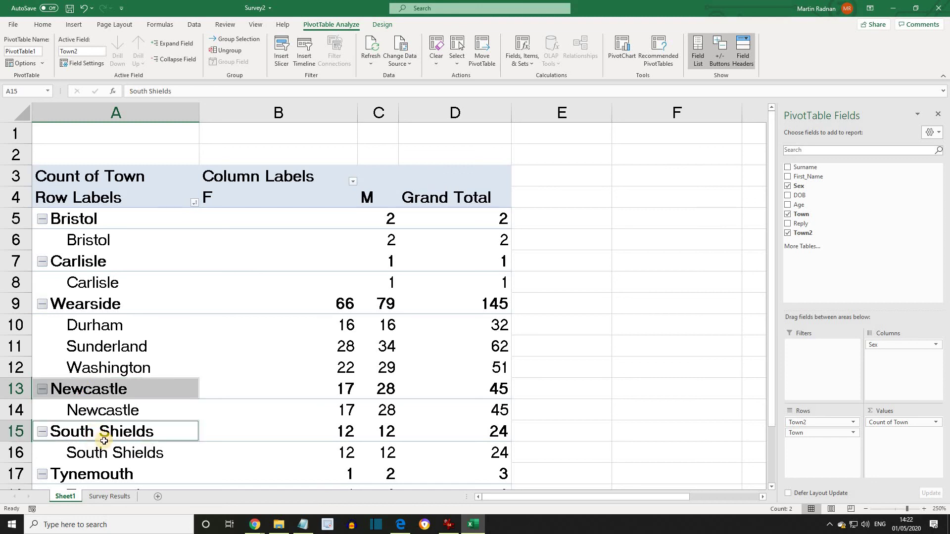
left_click(111, 476, "ctrl")
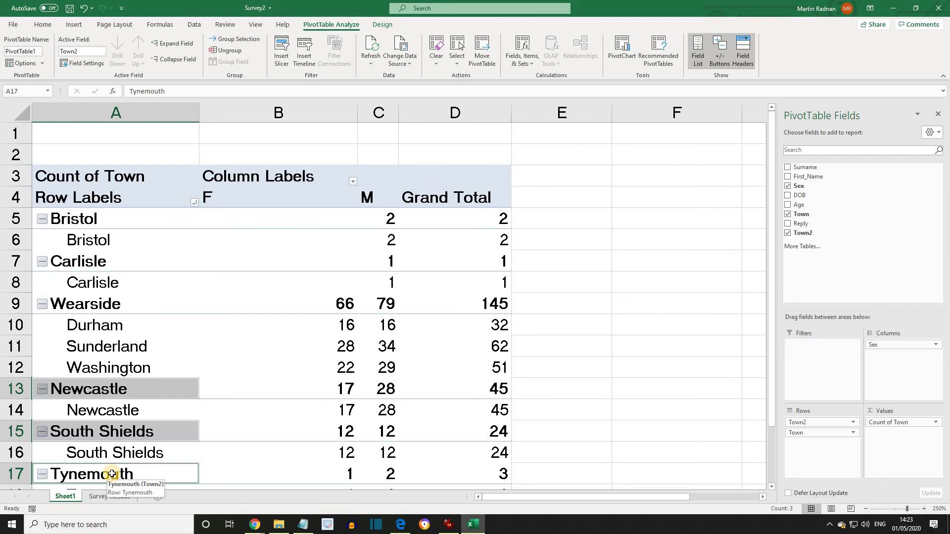
left_click(237, 41)
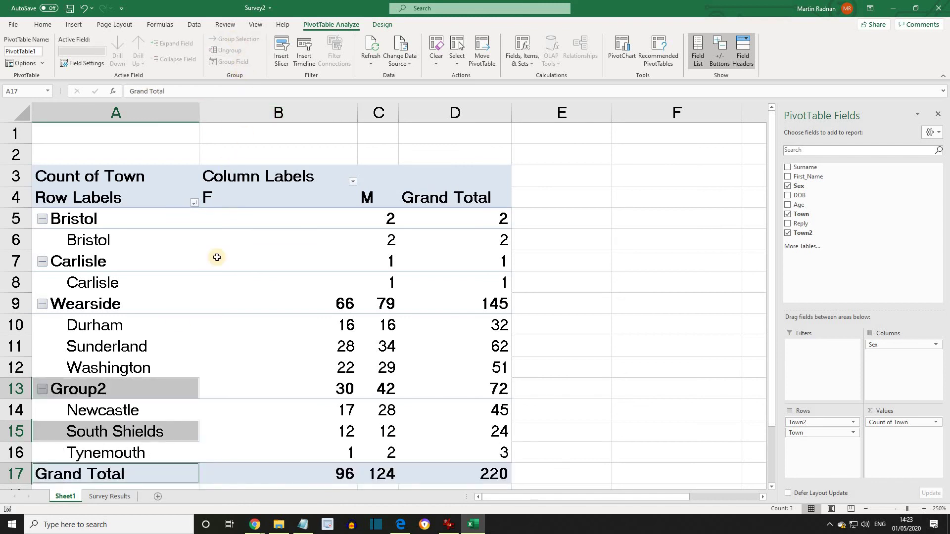
Rename the group containing Newcastle, South Shields and Tynemouth as Tyneside, leaving its towns expanded
double_click(117, 392)
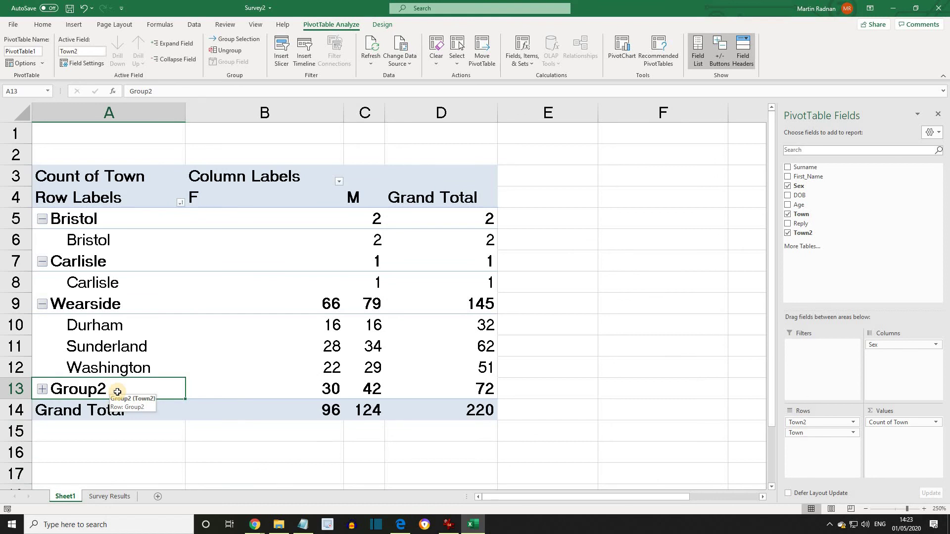
type("T")
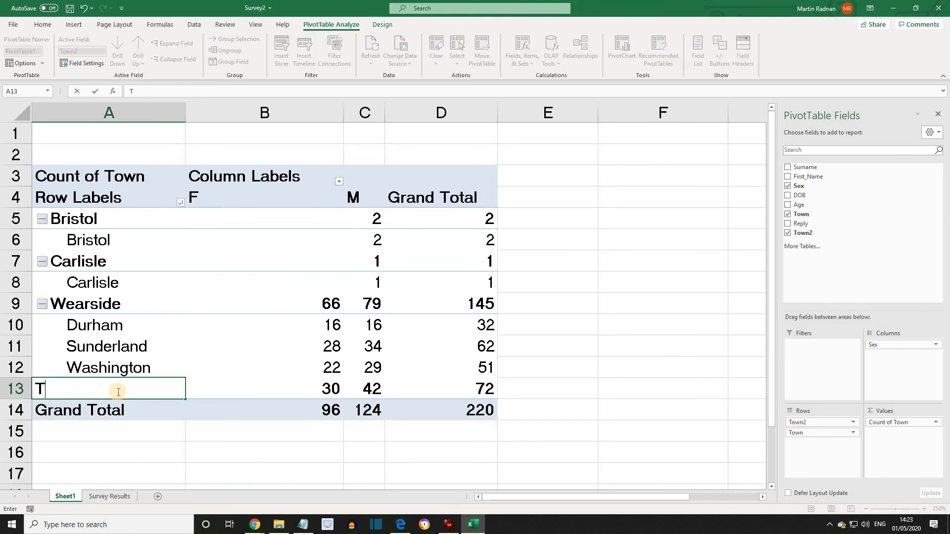
type("yneside")
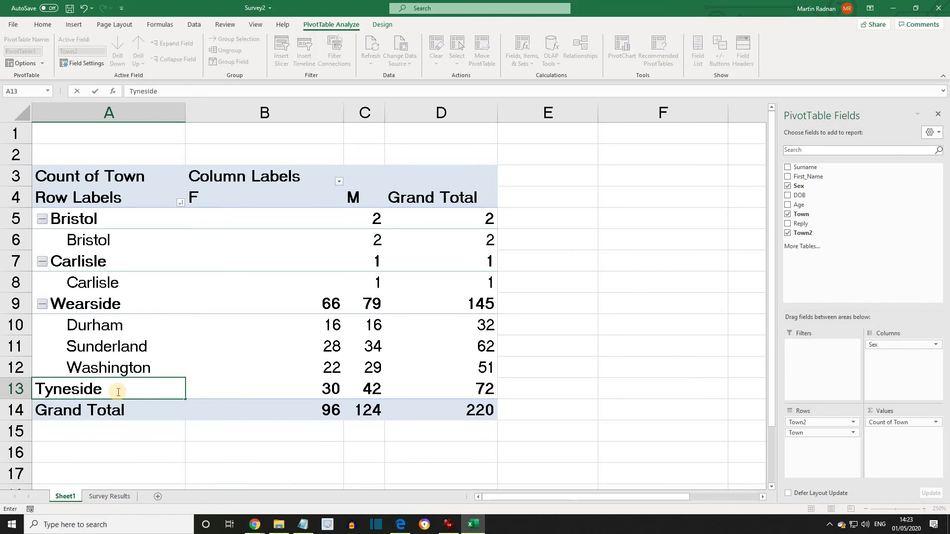
key("Return")
double_click(117, 390)
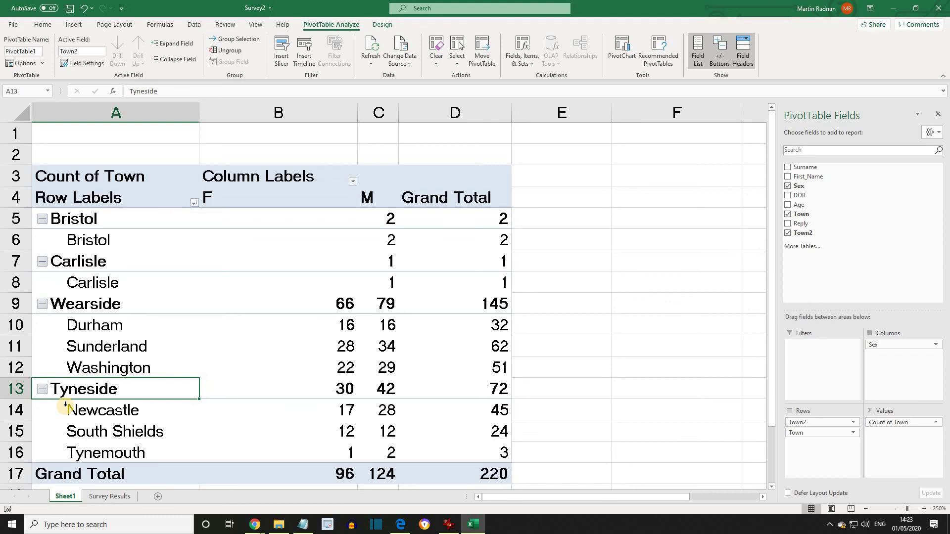
Group the remaining Bristol and Carlisle row labels together in the pivot table
left_click(83, 220)
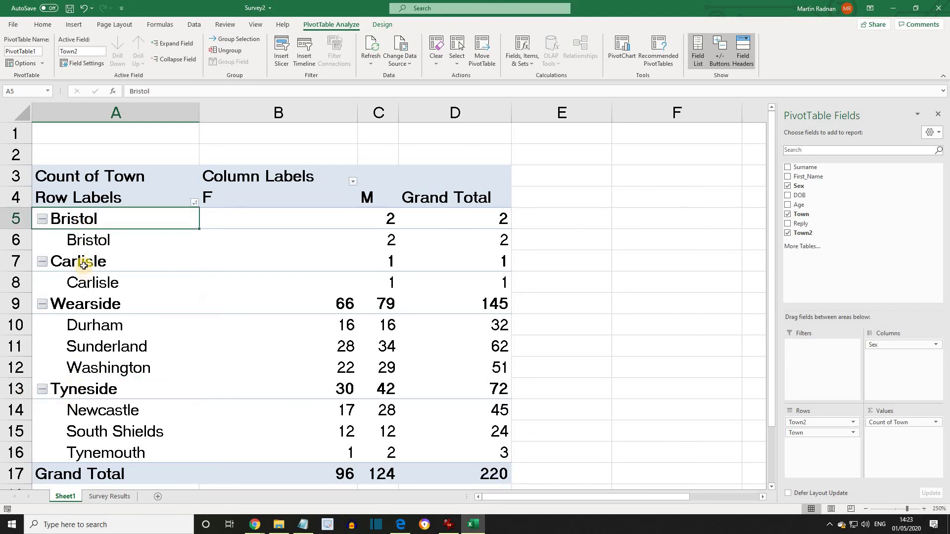
left_click(83, 265, "ctrl")
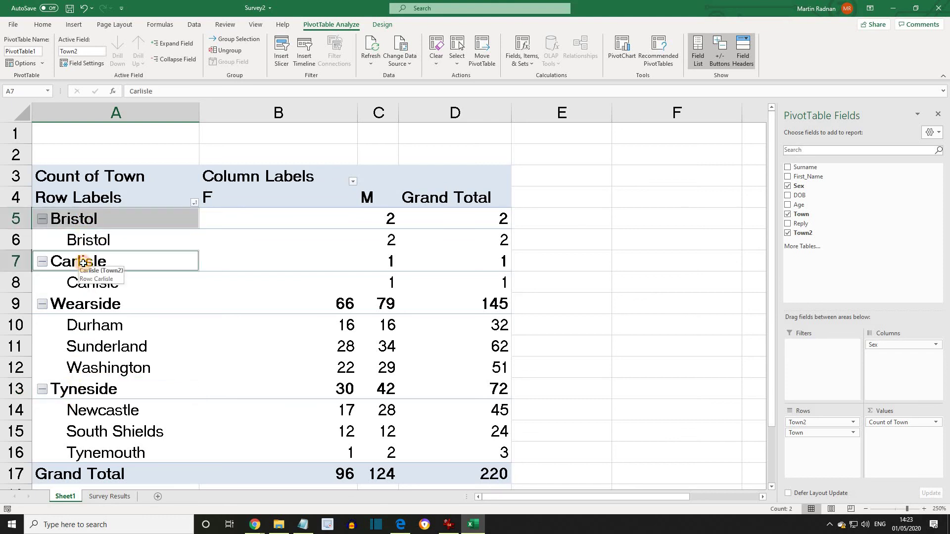
left_click(228, 39)
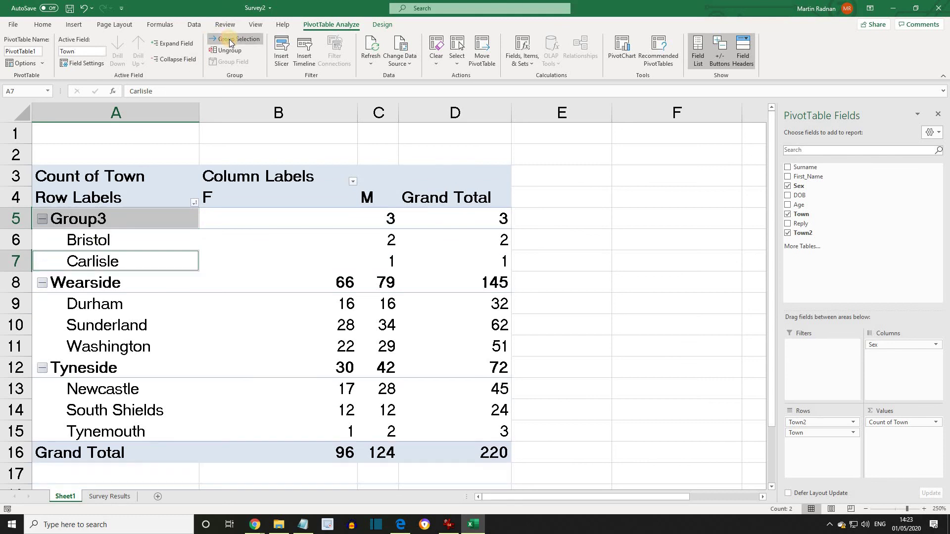
Rename the group containing Bristol and Carlisle as Other
left_click(121, 222)
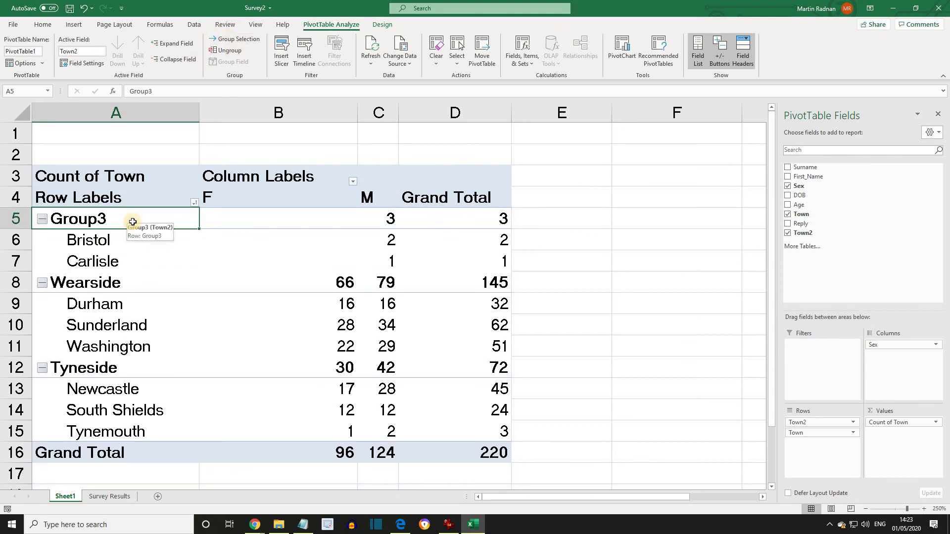
key("BackSpace")
type("O")
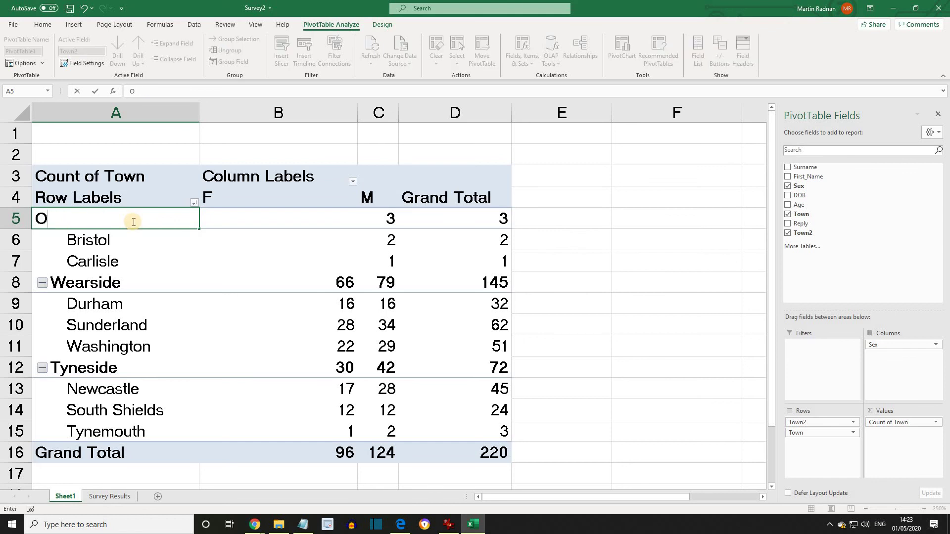
type("ther")
key("Return")
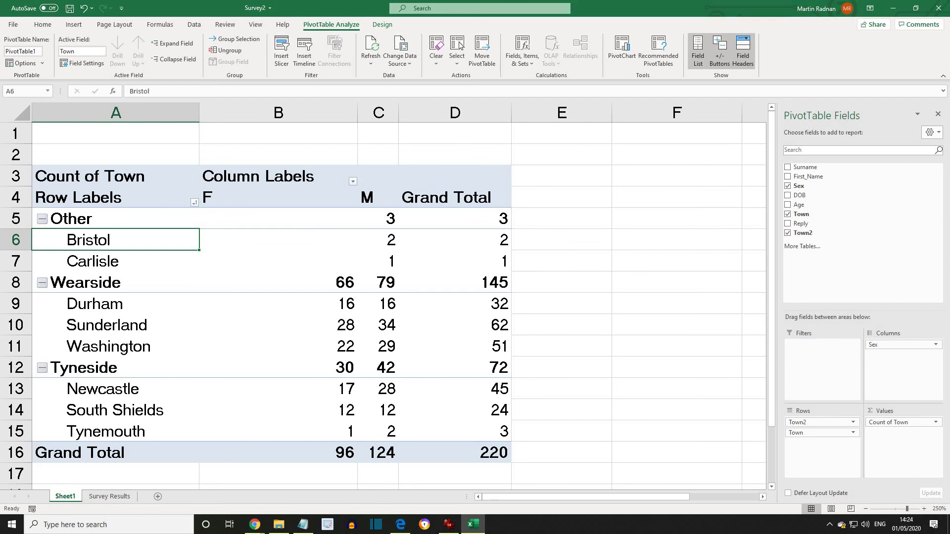
Collapse the Wearside group in the pivot table to hide its individual towns
left_click(42, 283)
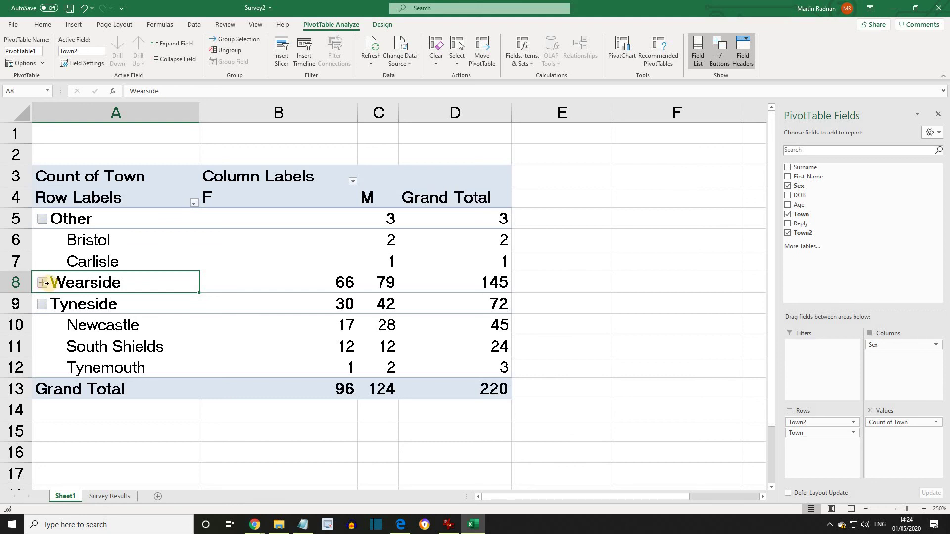
Expand the Wearside group to show its towns and collapse it again
double_click(87, 283)
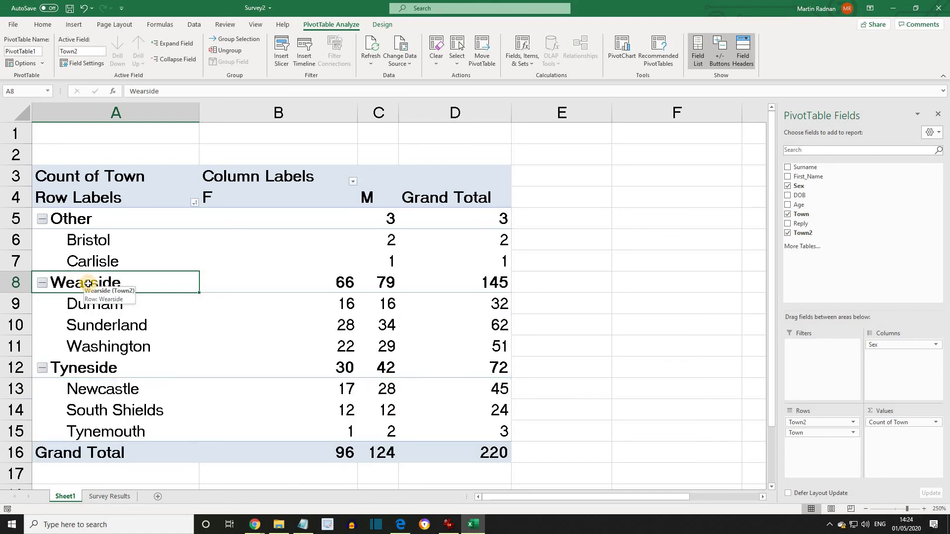
double_click(87, 284)
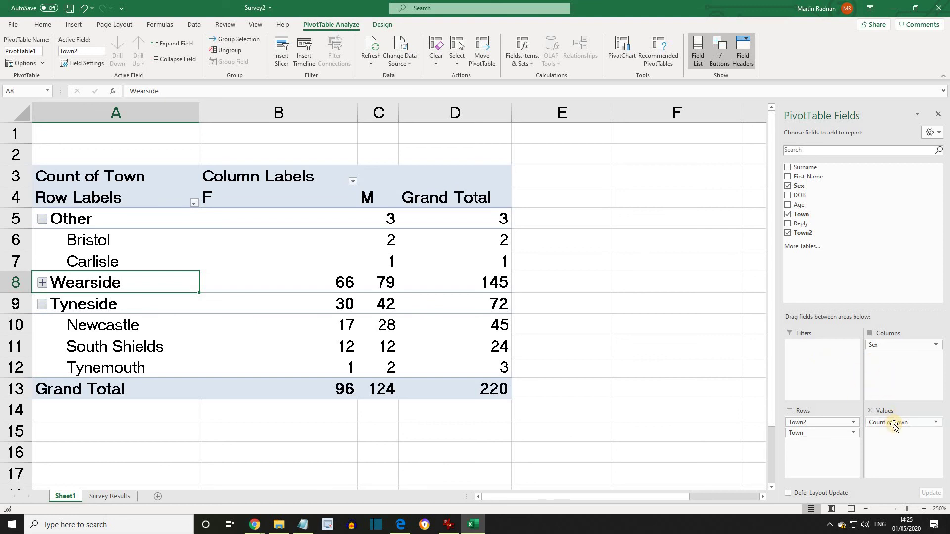
Replace Count of Town in the pivot table's values with the Reply field
left_click_drag(894, 424, 863, 278)
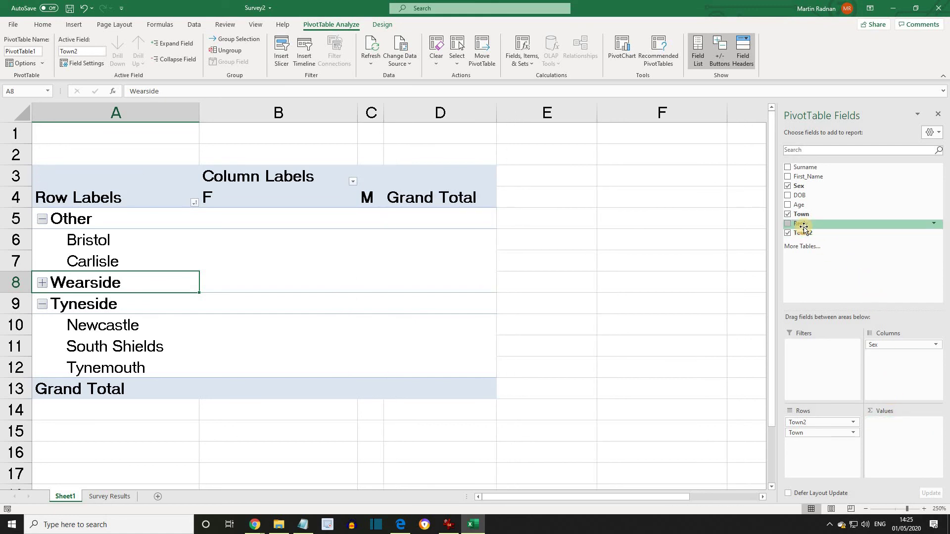
left_click_drag(804, 227, 891, 424)
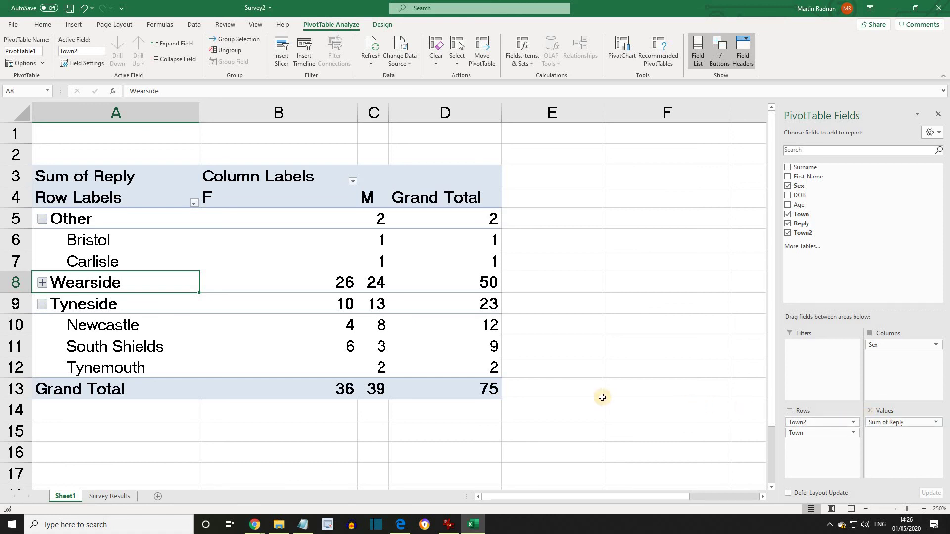
Check the Reply column entries on the Survey Results sheet and return to the pivot table on Sheet1
left_click(119, 499)
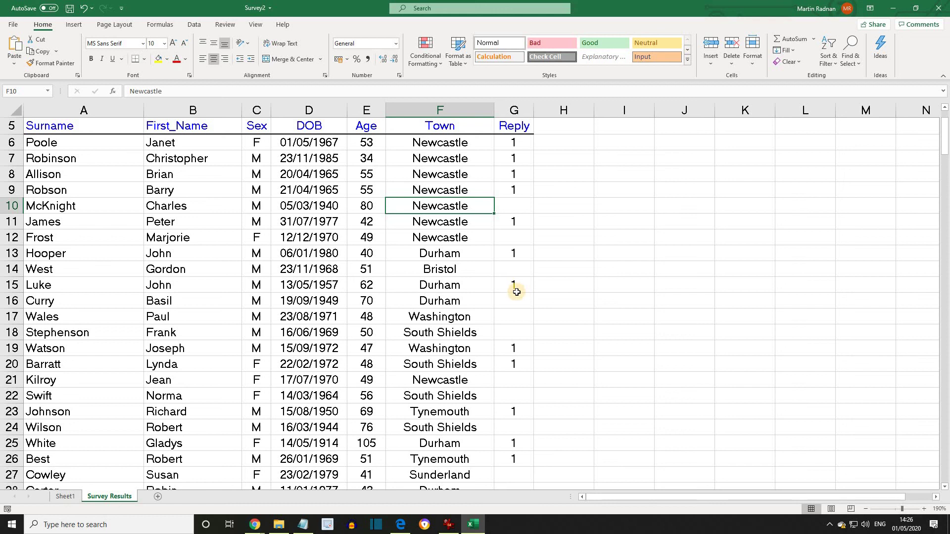
key("ctrl+Page_Up")
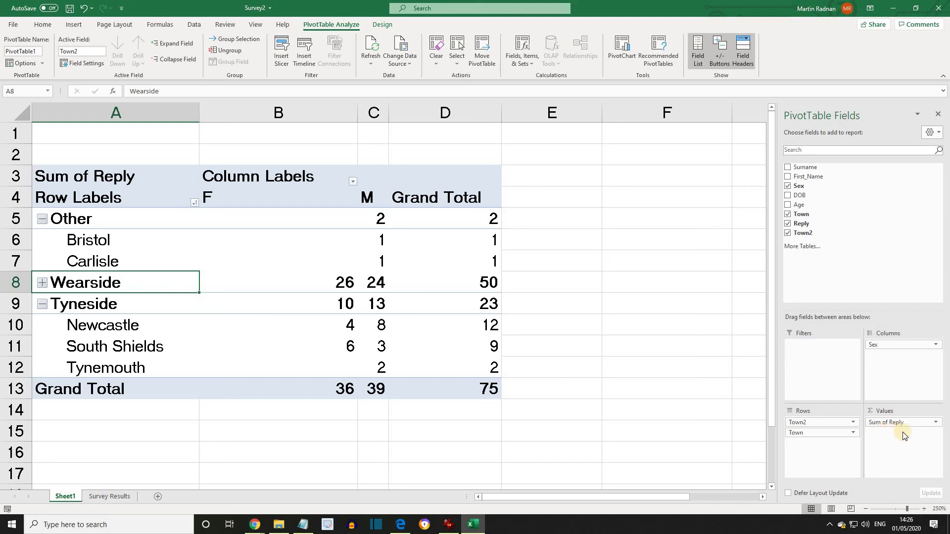
Change the pivot table's Reply value field to be summarized by Count
left_click(936, 425)
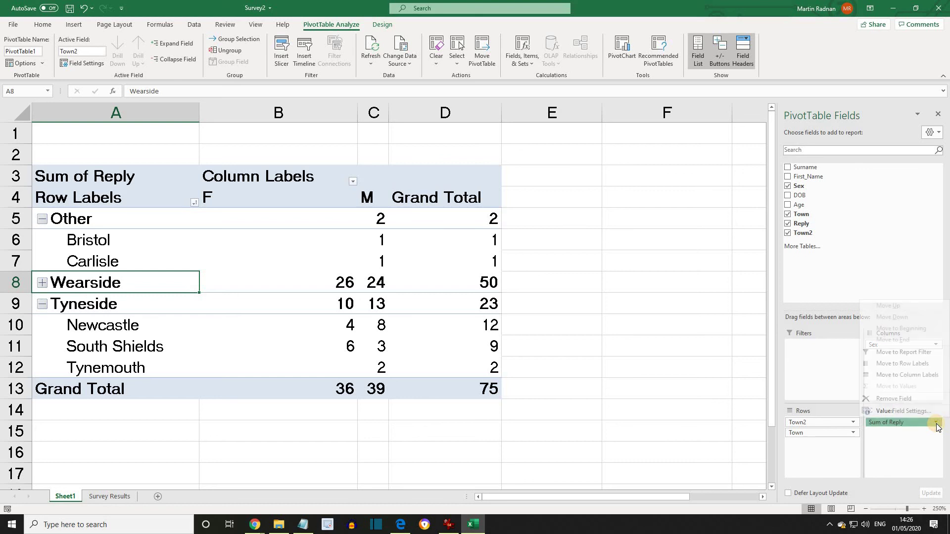
left_click(900, 415)
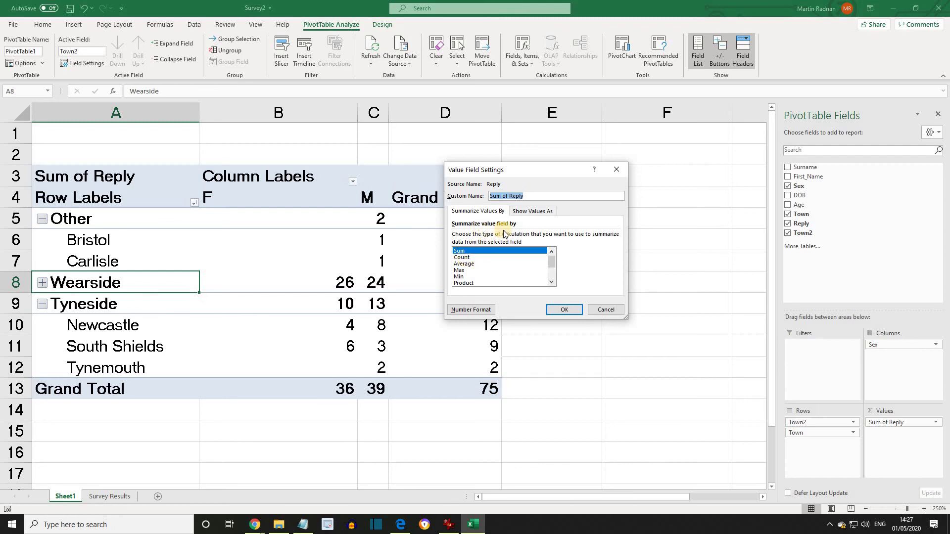
left_click(465, 258)
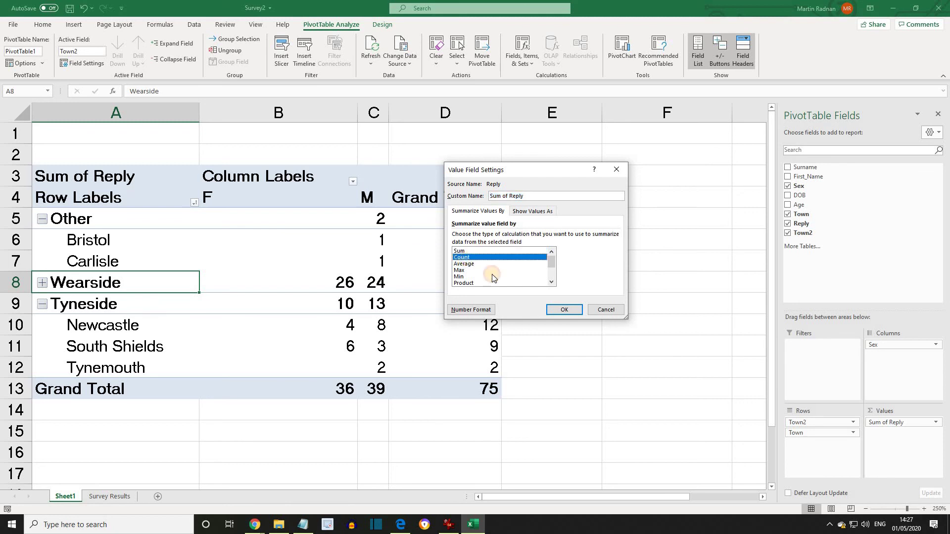
left_click(558, 310)
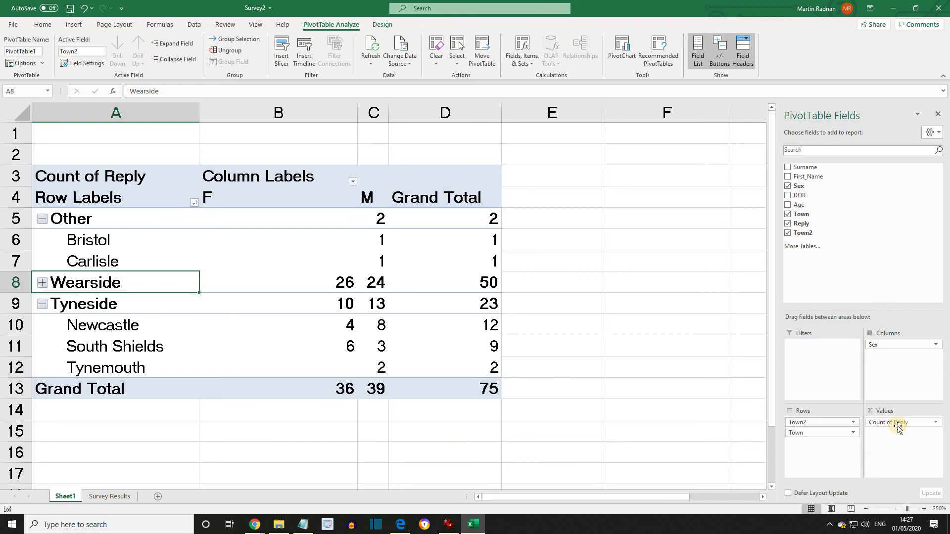
Replace Count of Reply in the pivot table's values with the Town field
left_click_drag(898, 427, 859, 275)
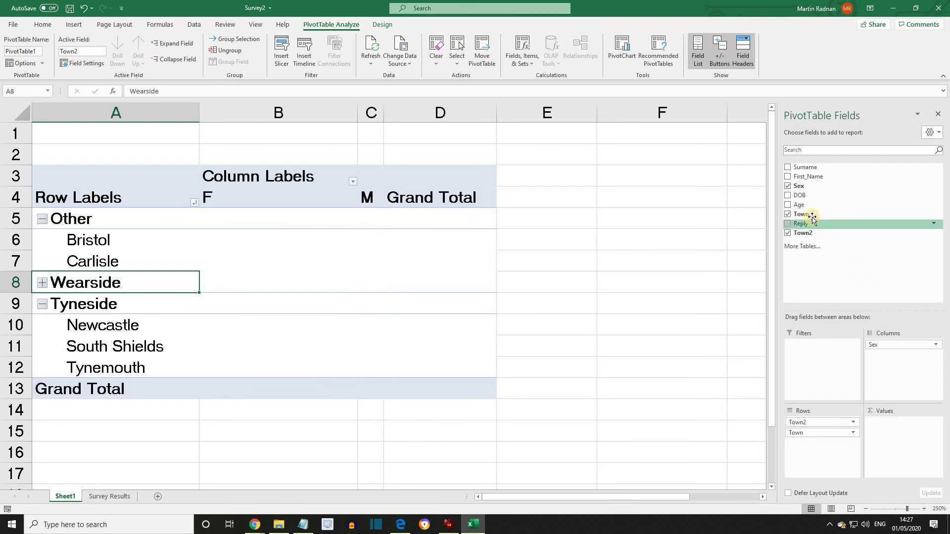
left_click_drag(803, 214, 884, 423)
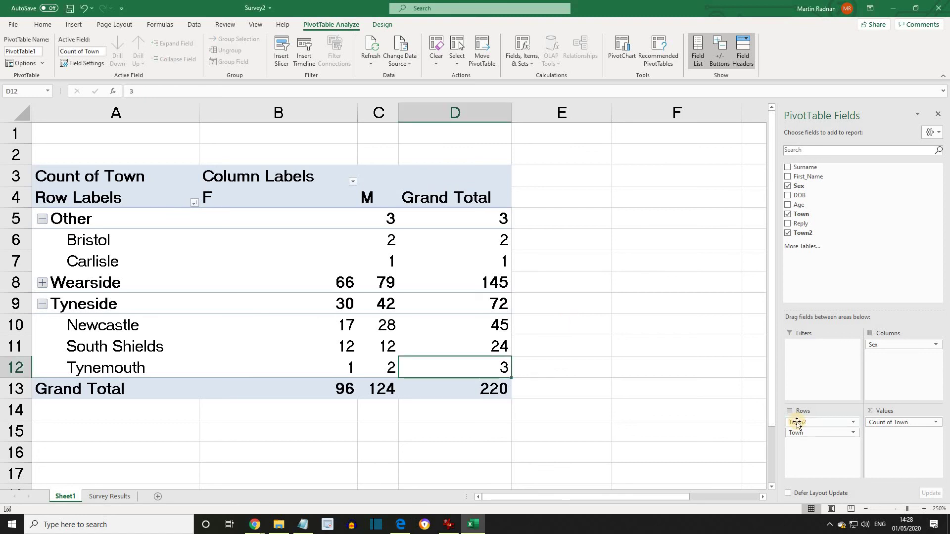
Remove the Town2 grouping from the pivot table's rows and add Surname beneath Town
left_click(798, 422)
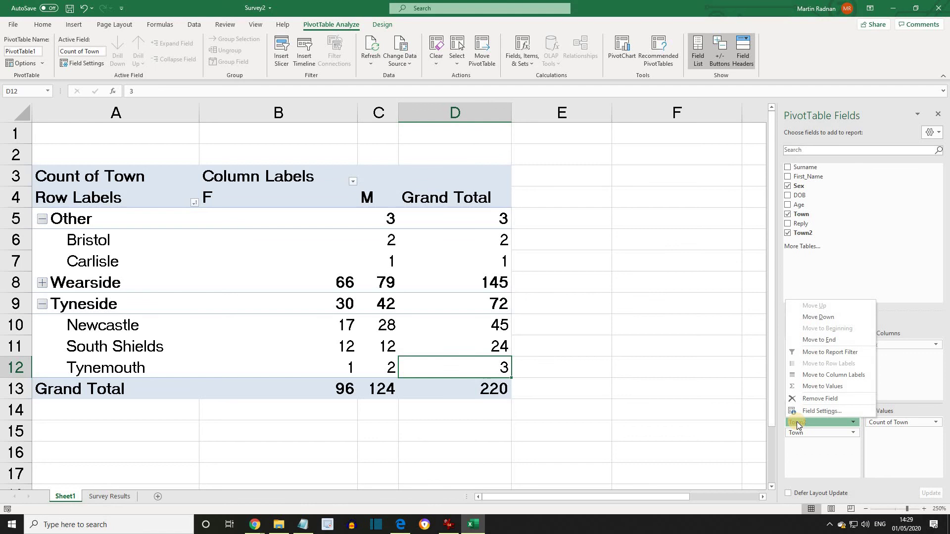
left_click_drag(797, 424, 810, 281)
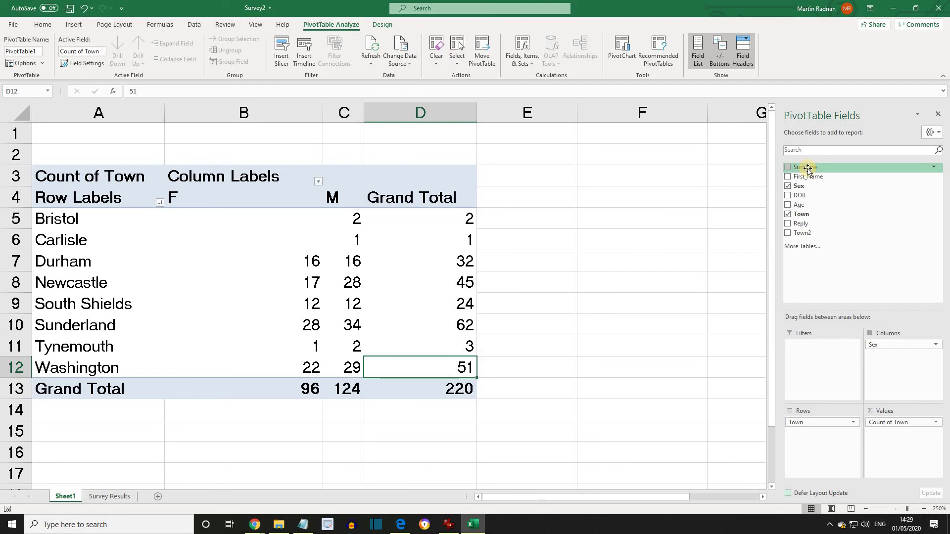
left_click_drag(807, 169, 796, 435)
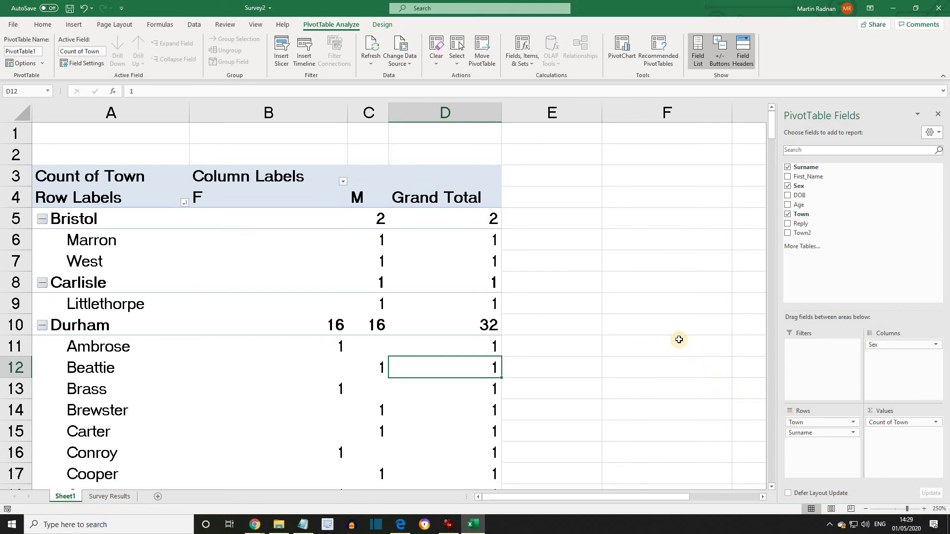
Collapse the surname lists under Carlisle, Durham, Newcastle, South Shields, Sunderland, Tynemouth and Washington, leaving Bristol expanded
left_click(42, 283)
left_click(42, 303)
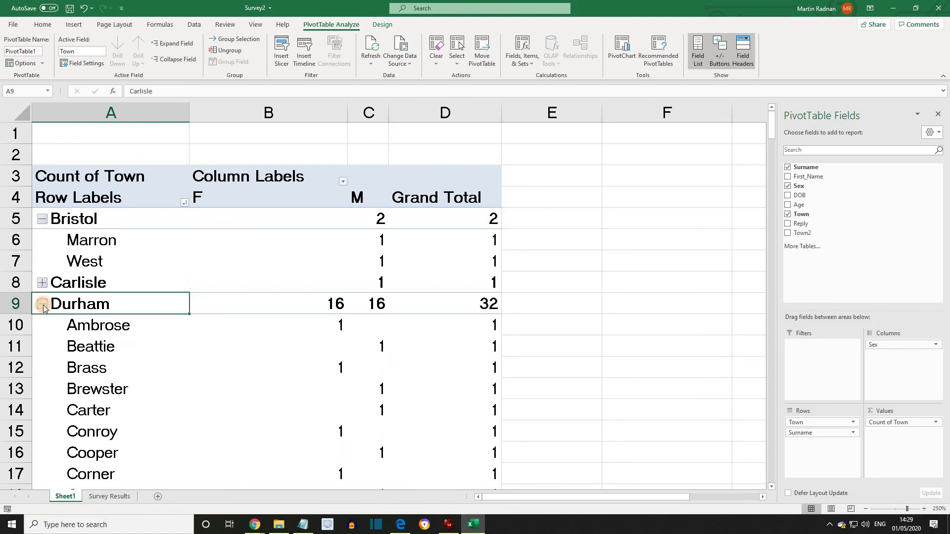
left_click(43, 326)
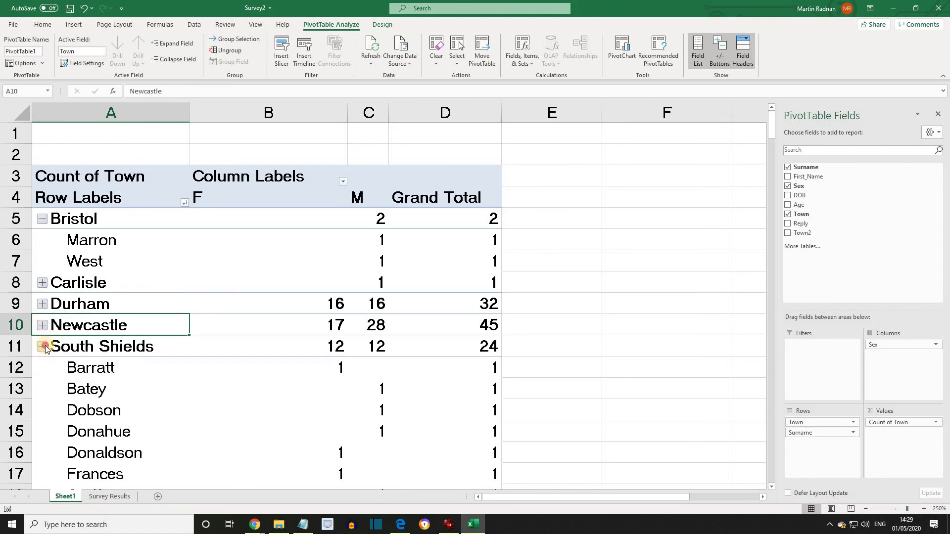
left_click(43, 347)
left_click(43, 369)
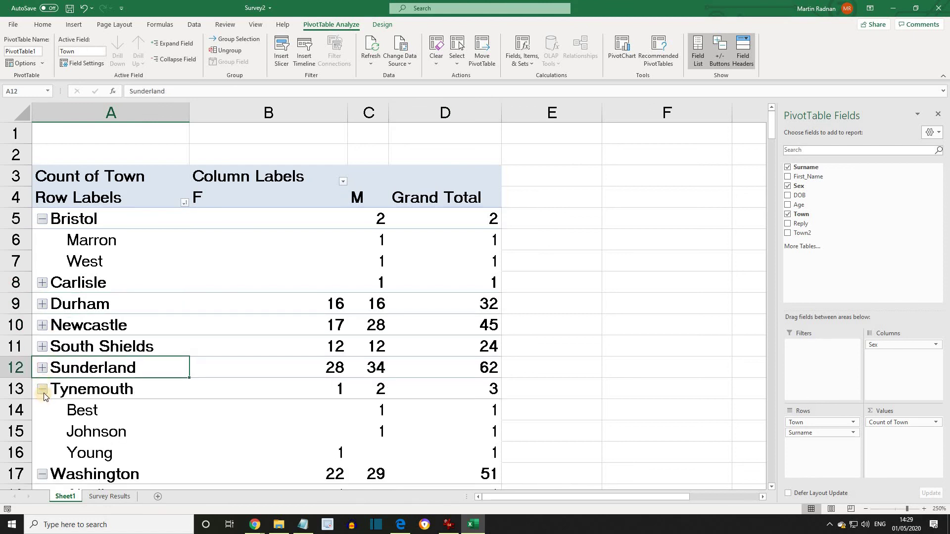
left_click(43, 399)
left_click(42, 410)
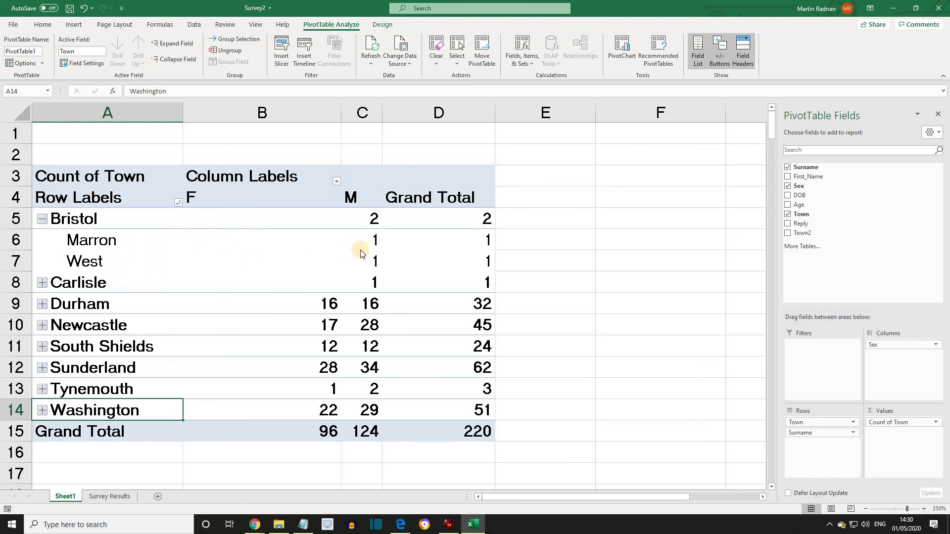
Find all cells containing Bristol on the Survey Results sheet and close the search
left_click(108, 497)
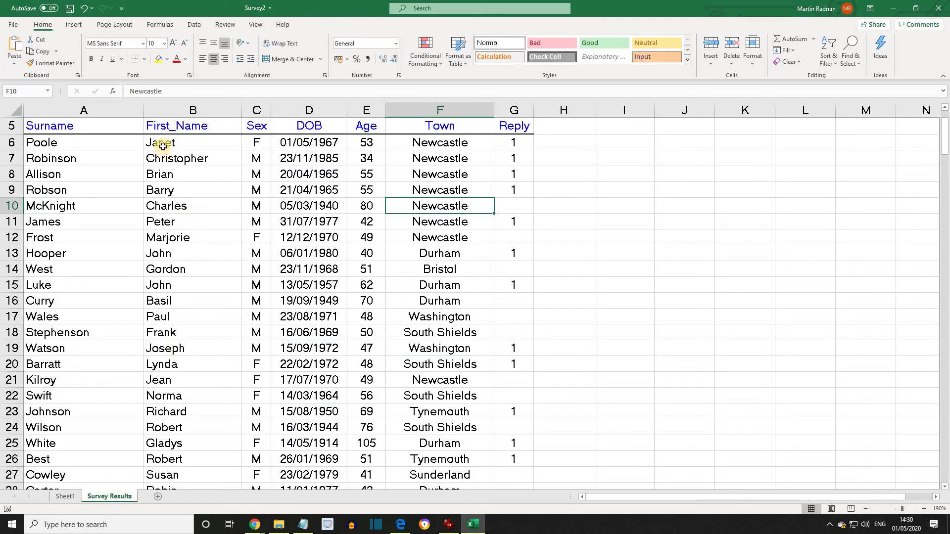
left_click(440, 143)
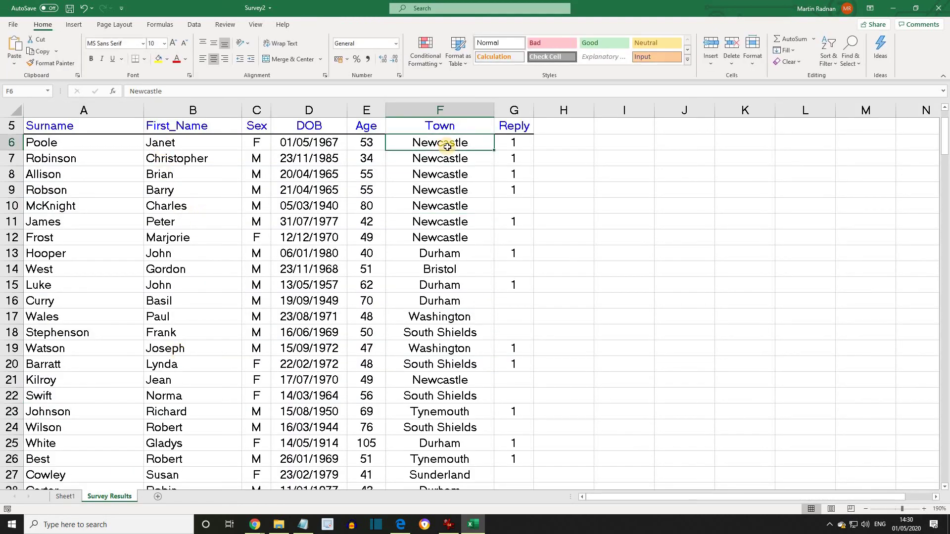
left_click(848, 63)
left_click(864, 77)
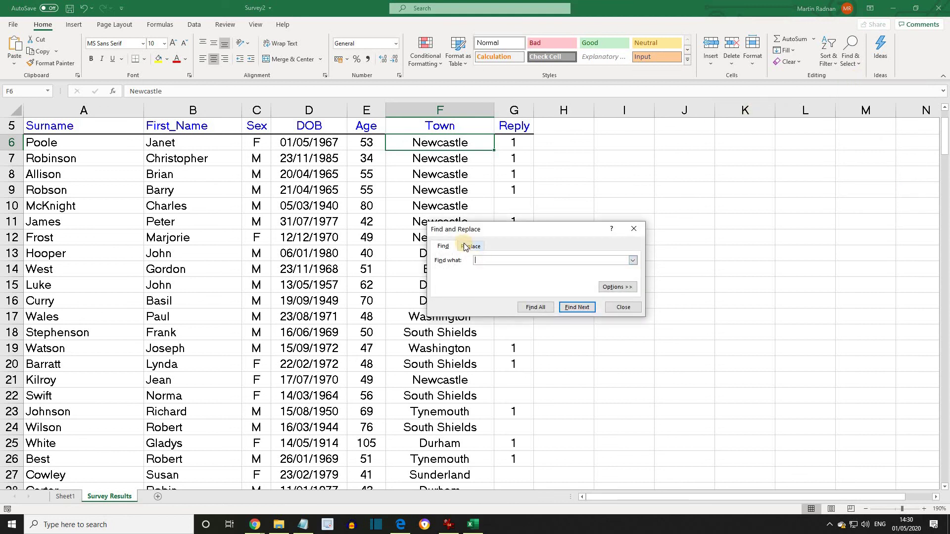
type("Bristol")
left_click(538, 308)
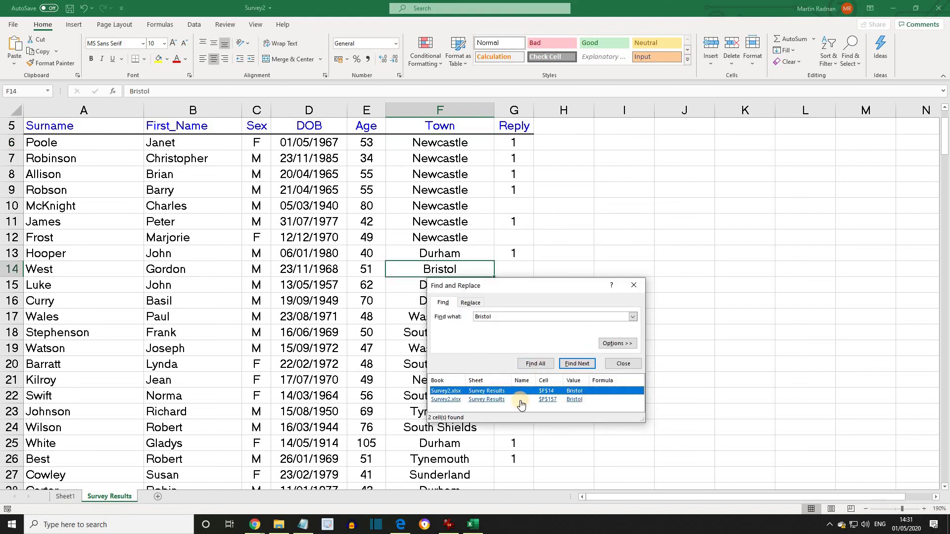
left_click(635, 287)
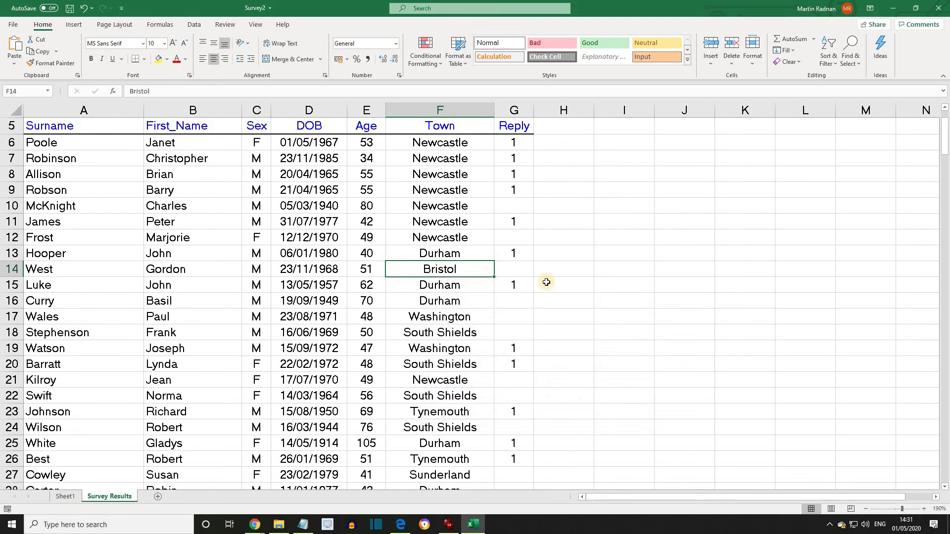
Locate and select the second Bristol entry in the Town column, cell F157 of the survey data
scroll(572, 290, "down", 12)
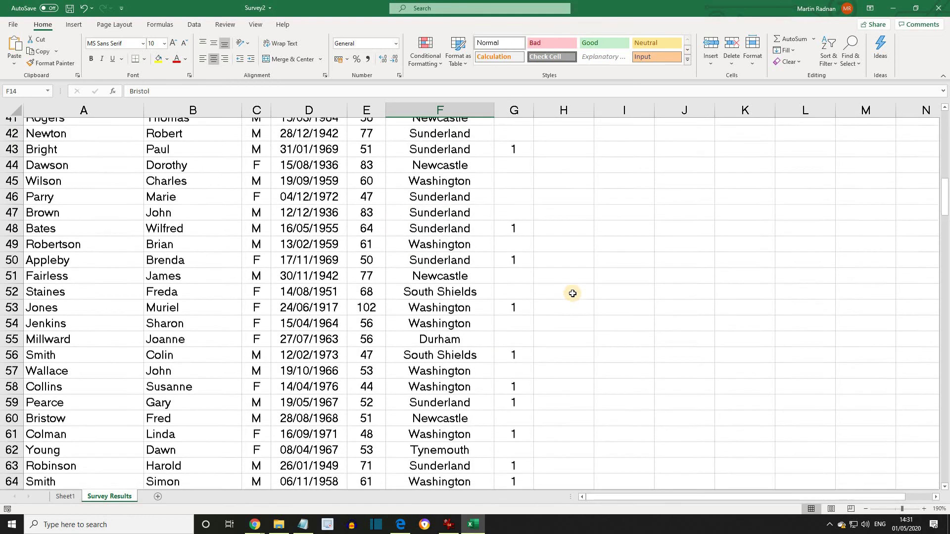
scroll(573, 293, "down", 20)
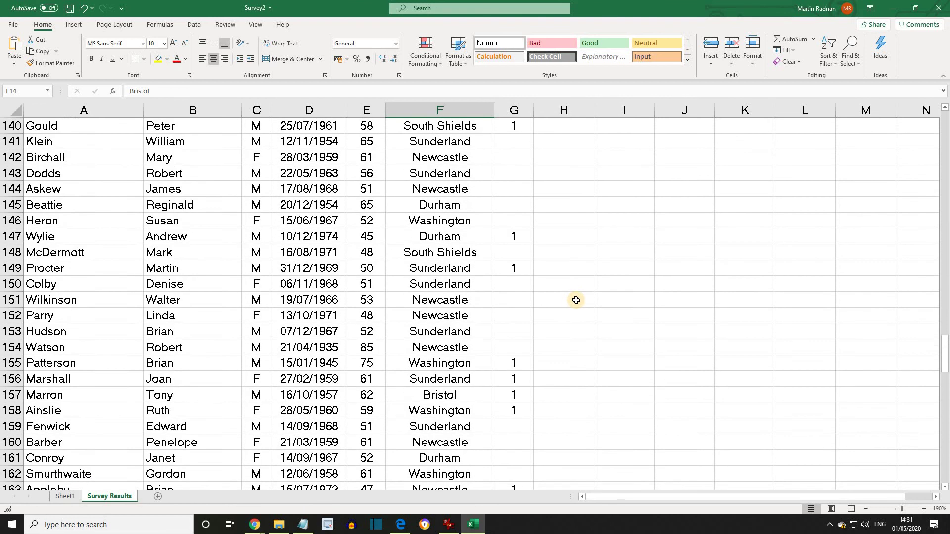
scroll(576, 300, "down", 3)
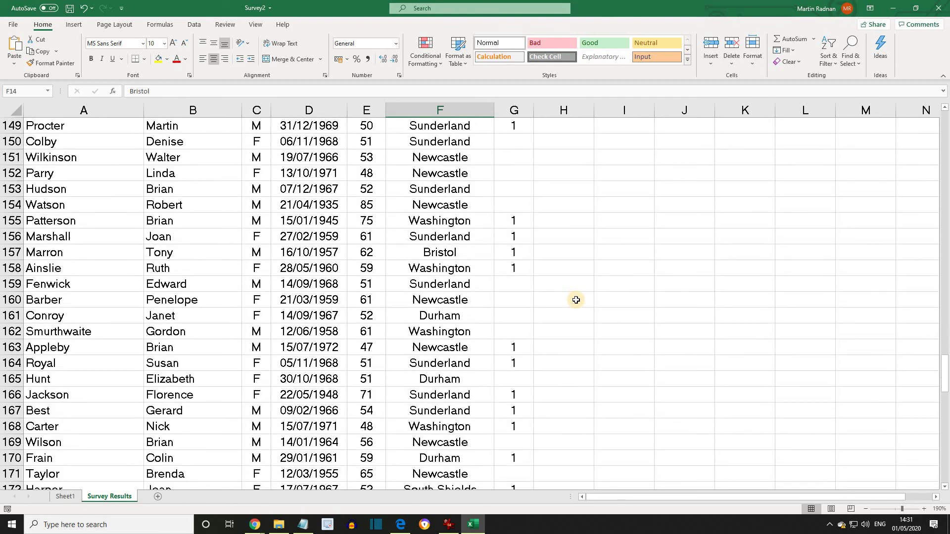
left_click(449, 253)
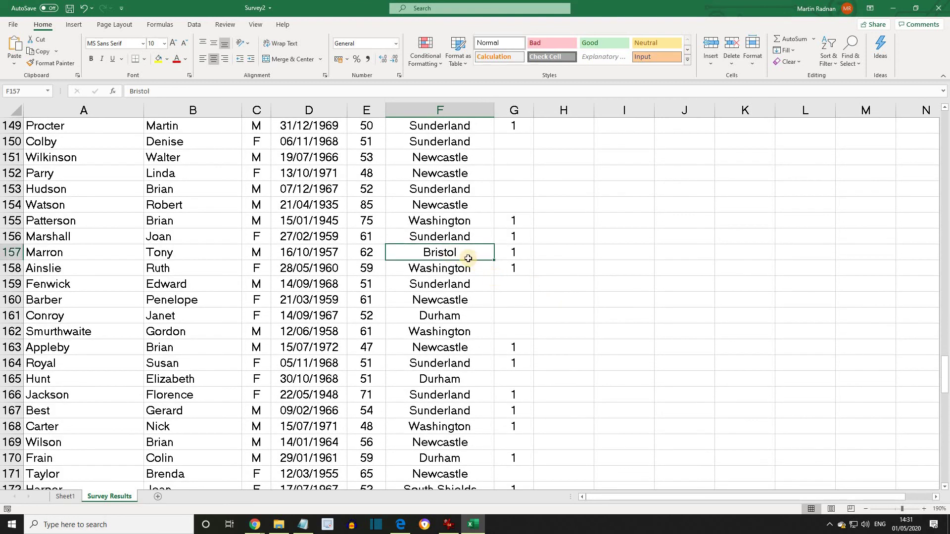